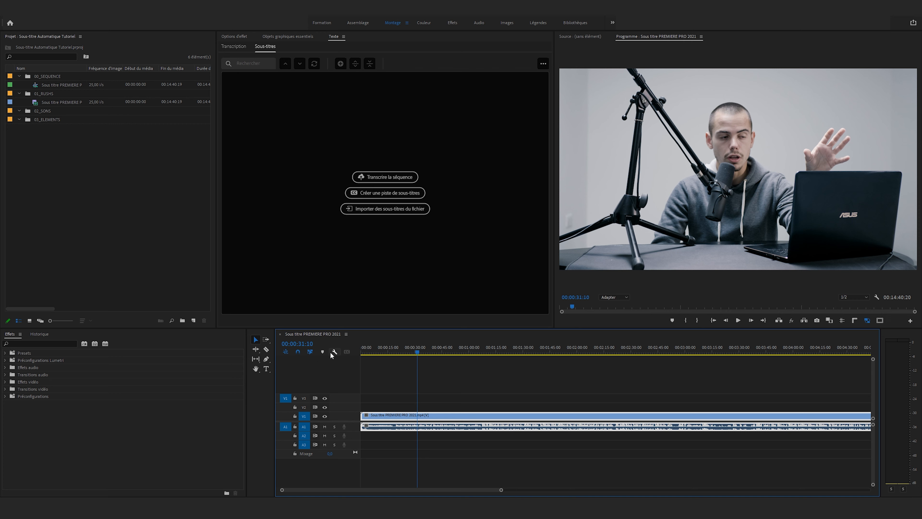
click(175, 186)
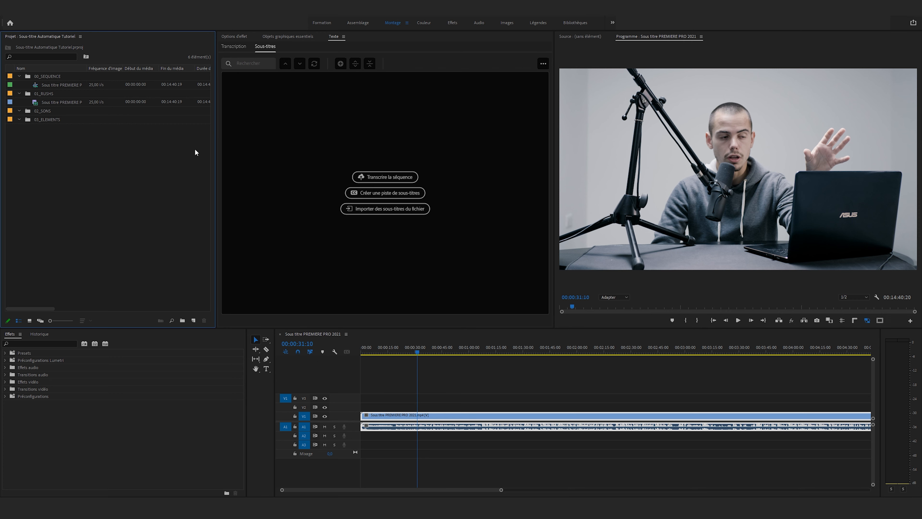
click(56, 104)
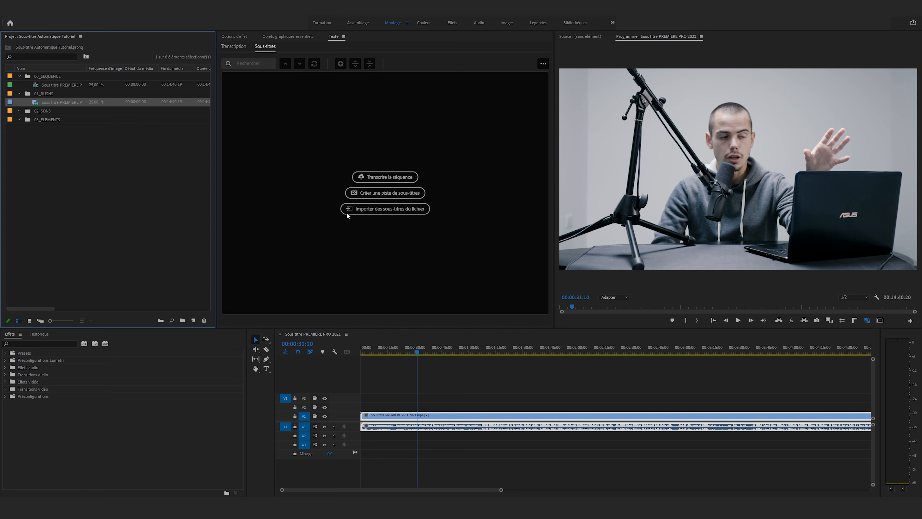
click(435, 359)
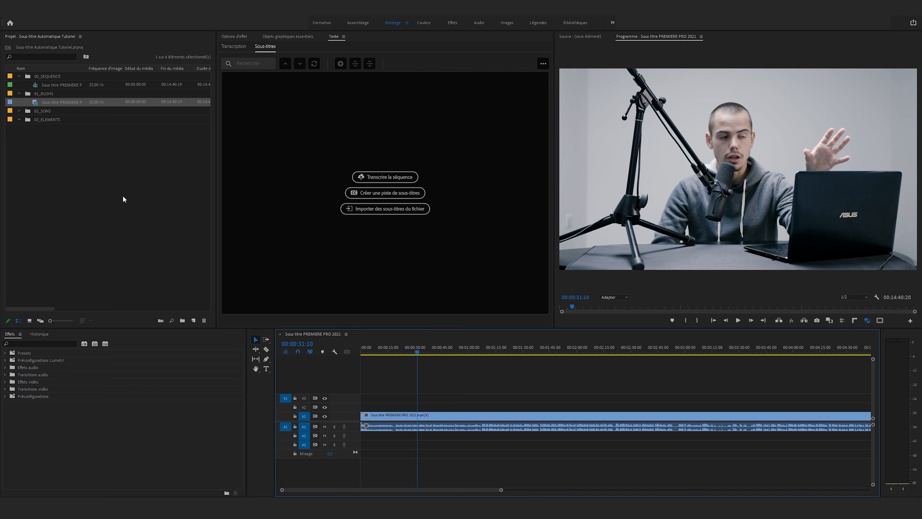
click(365, 177)
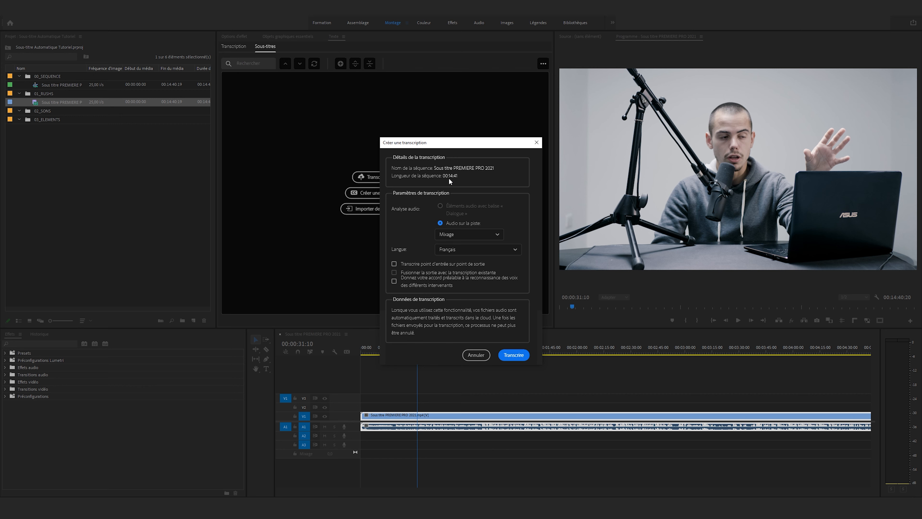
click(436, 236)
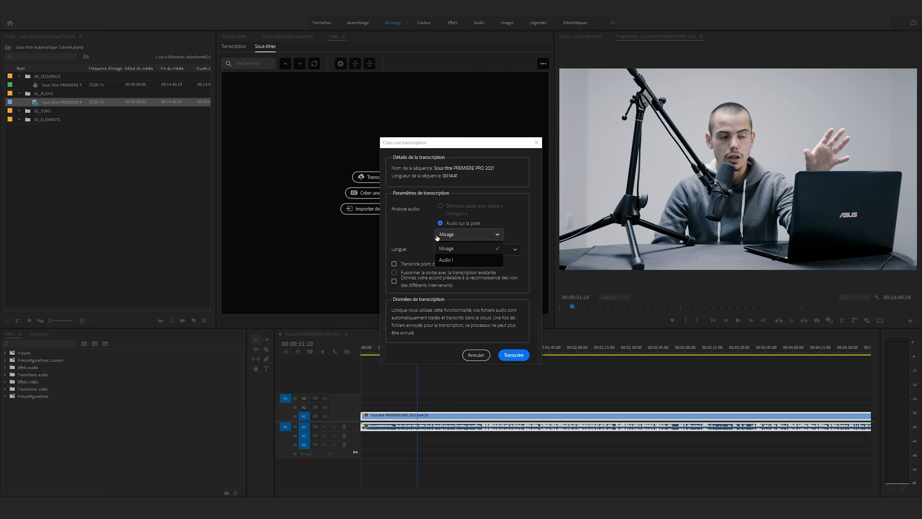
click(450, 249)
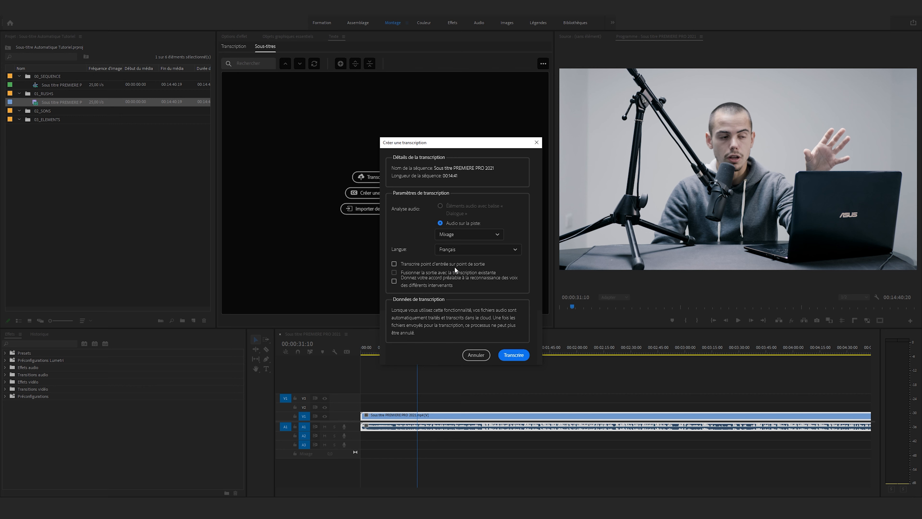
click(472, 356)
Step: Mark the timeline range 00:00:25:15 to 00:01:11:15 and try the option limiting transcription to the in and out points
click(407, 349)
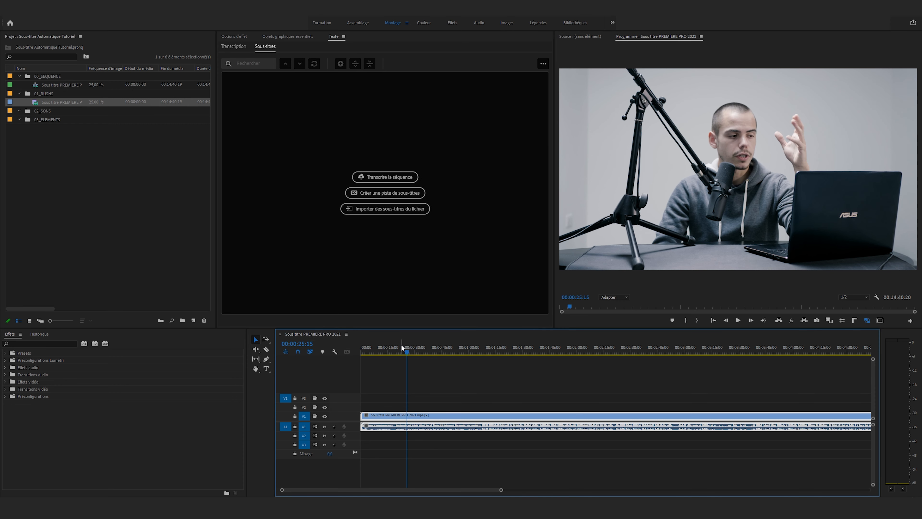
key(i)
click(490, 351)
key(o)
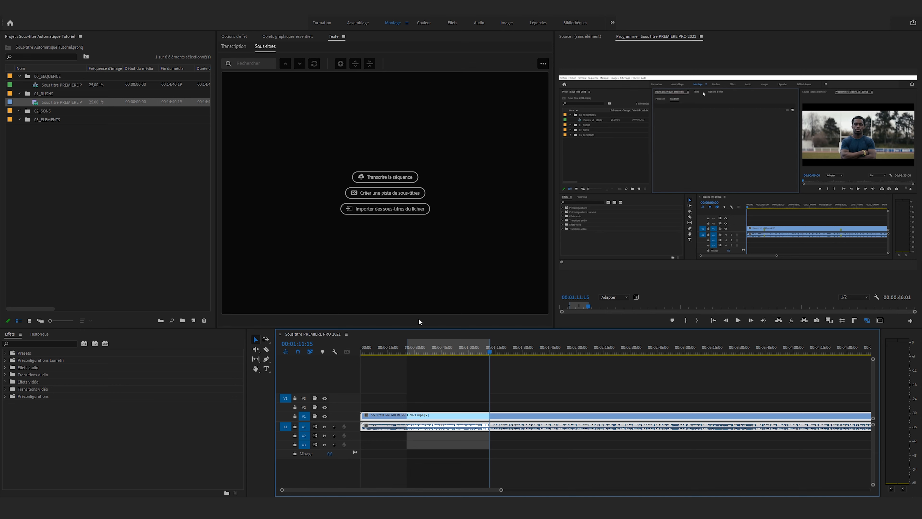
click(385, 177)
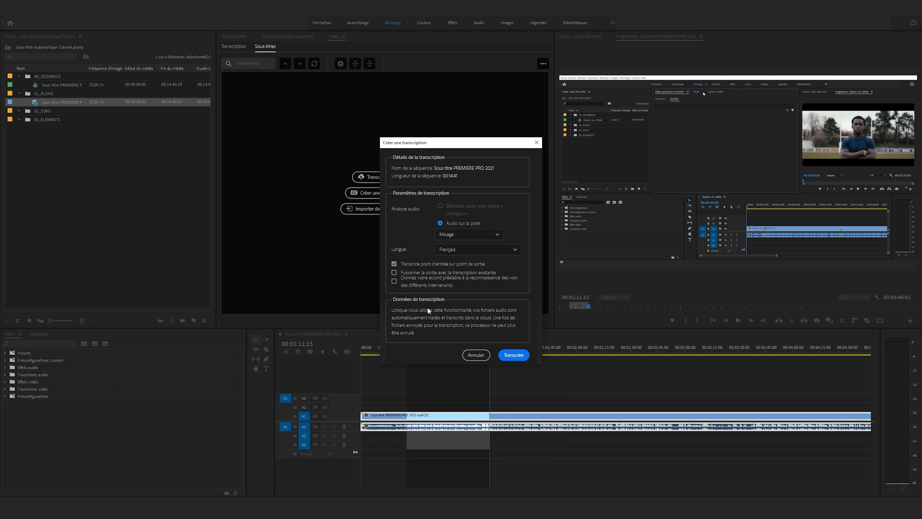
click(399, 264)
click(475, 354)
Step: Mark a longer in-to-out range on the timeline lasting 00:02:06:21
mouse_move(451, 351)
mouse_down()
mouse_move(428, 356)
mouse_move(553, 370)
mouse_move(595, 363)
mouse_move(458, 360)
mouse_move(410, 348)
mouse_move(541, 353)
mouse_move(469, 352)
mouse_up()
key(i)
key(o)
key(i)
Step: Transcribe the whole sequence from the Mixage audio in Français, without limiting it to the in and out points
click(385, 177)
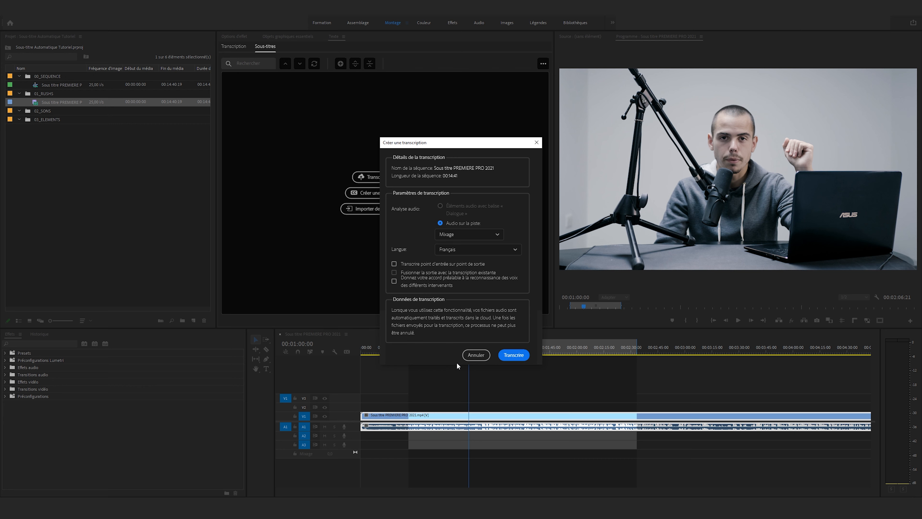
click(480, 249)
click(429, 251)
click(513, 355)
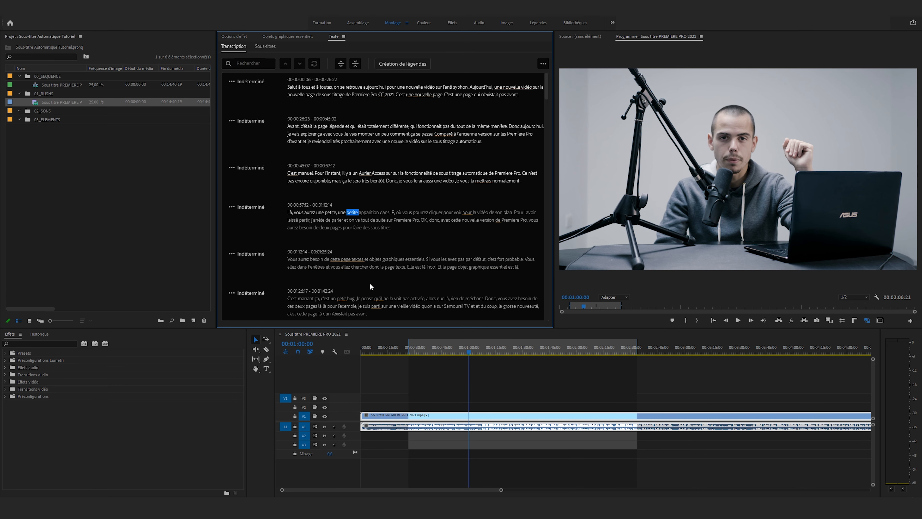
Step: Read through the generated transcript and play the sequence to compare the spoken words with the highlighted text
scroll(426, 193, down, 10)
scroll(402, 190, up, 10)
scroll(259, 235, down, 20)
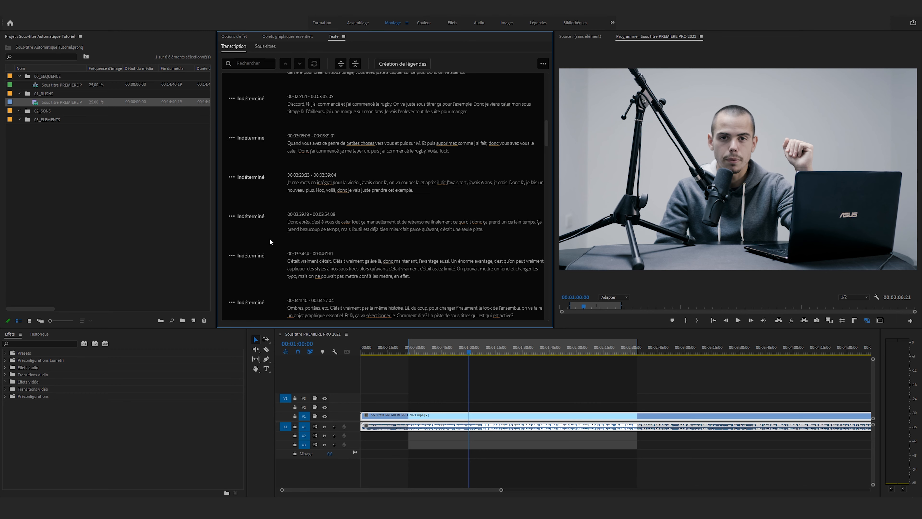
scroll(266, 214, up, 20)
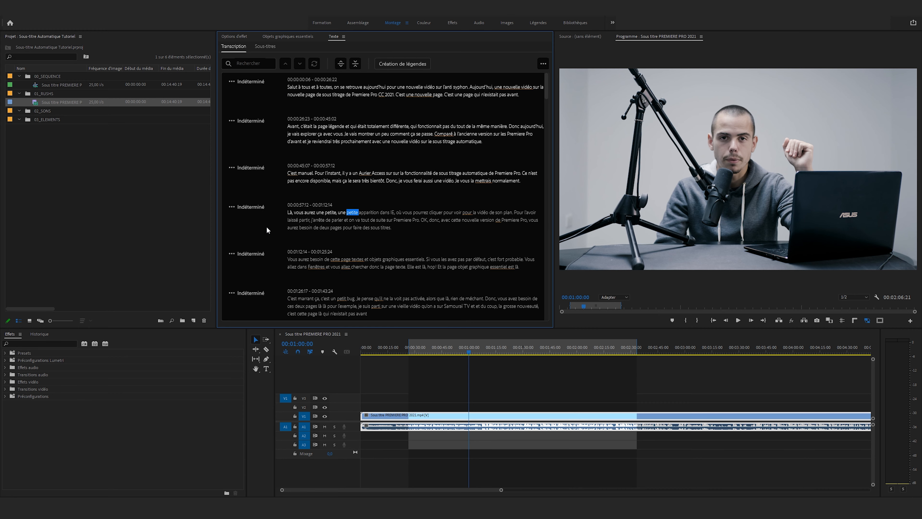
key(space)
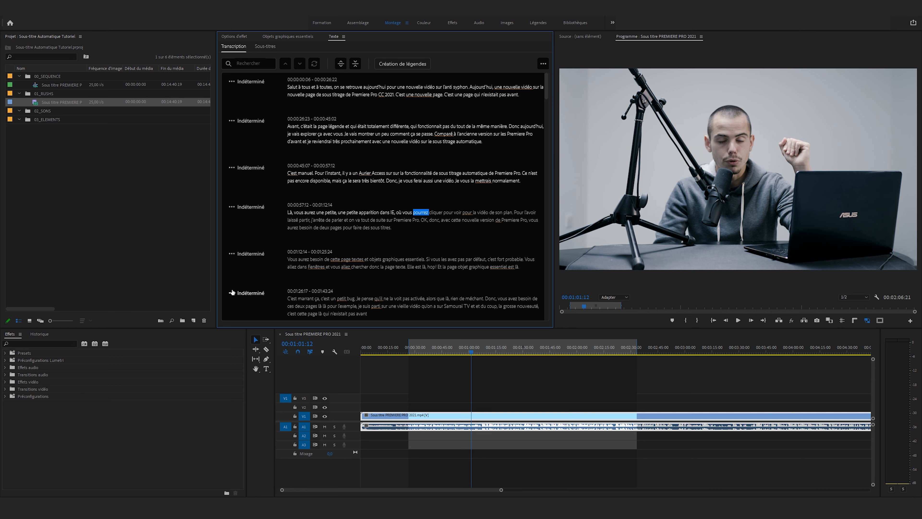
scroll(366, 143, down, 5)
scroll(368, 145, up, 5)
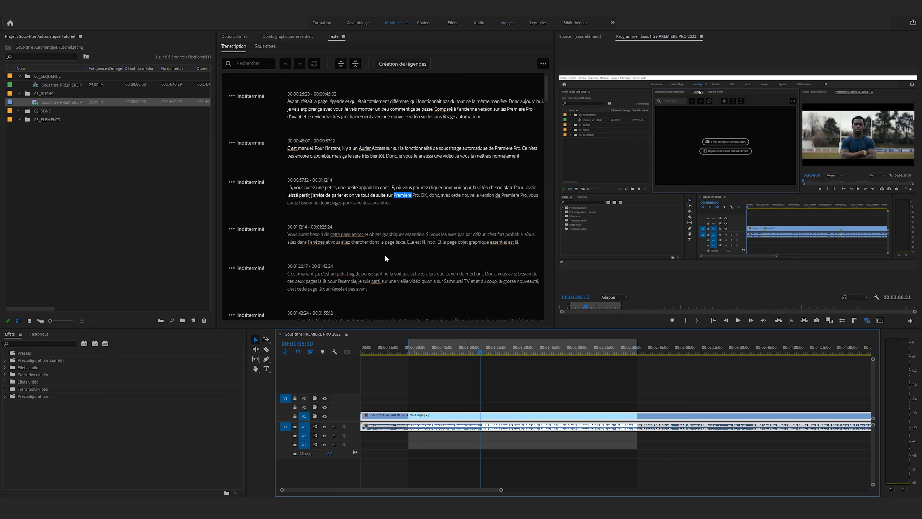
scroll(386, 229, up, 2)
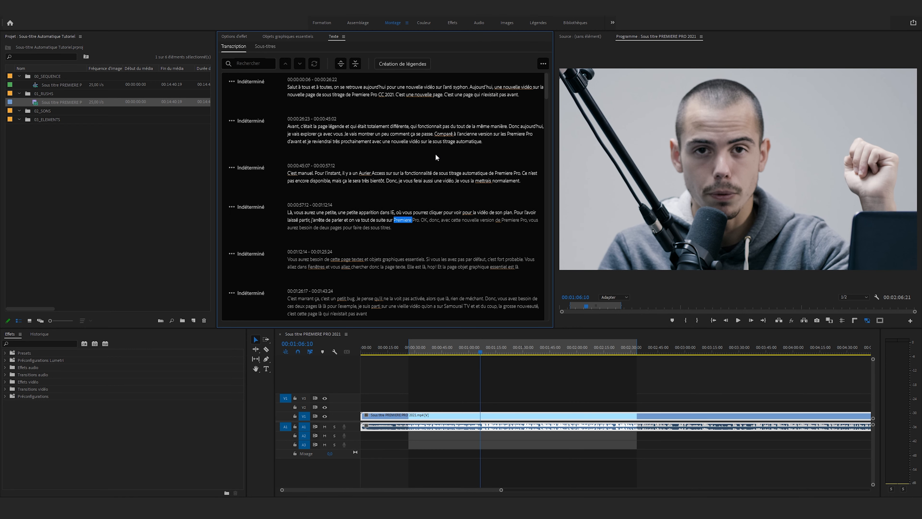
Step: Check the save options for exporting the transcript as a PRTRANSCRIPT file and as plain text, without saving either
click(542, 63)
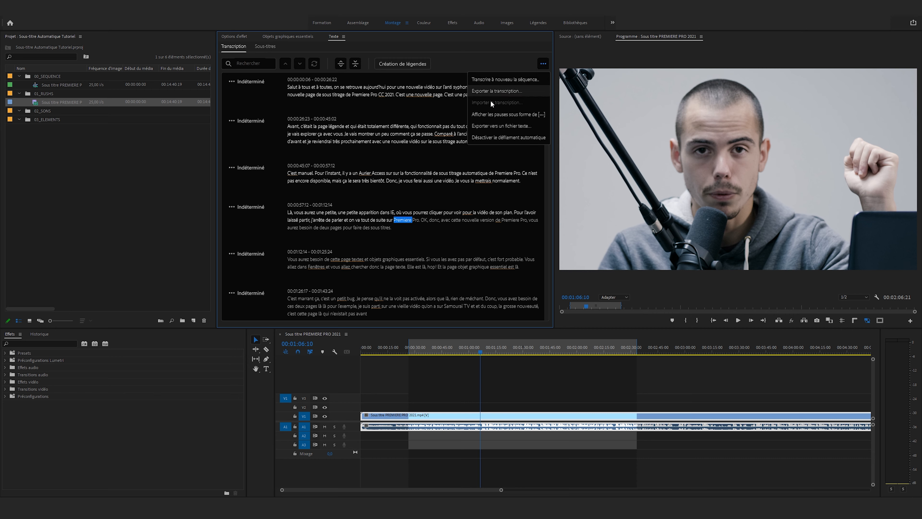
click(496, 92)
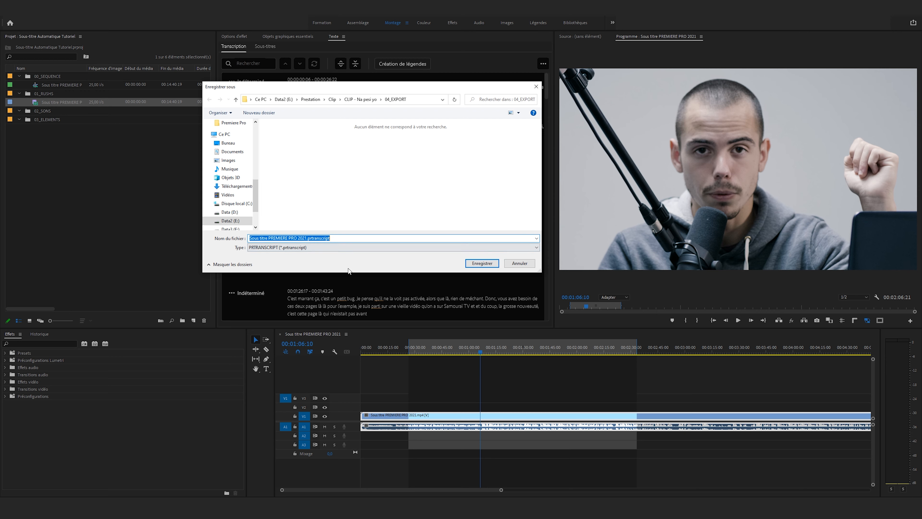
click(512, 265)
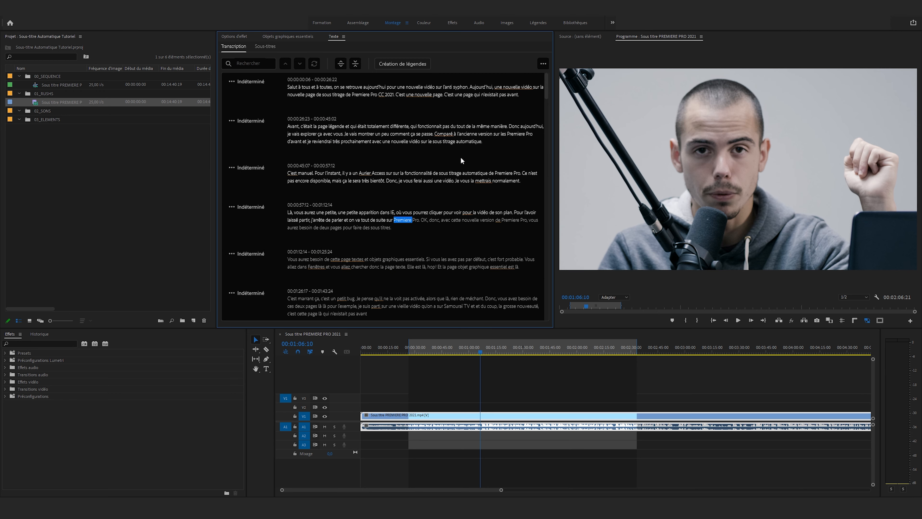
click(543, 64)
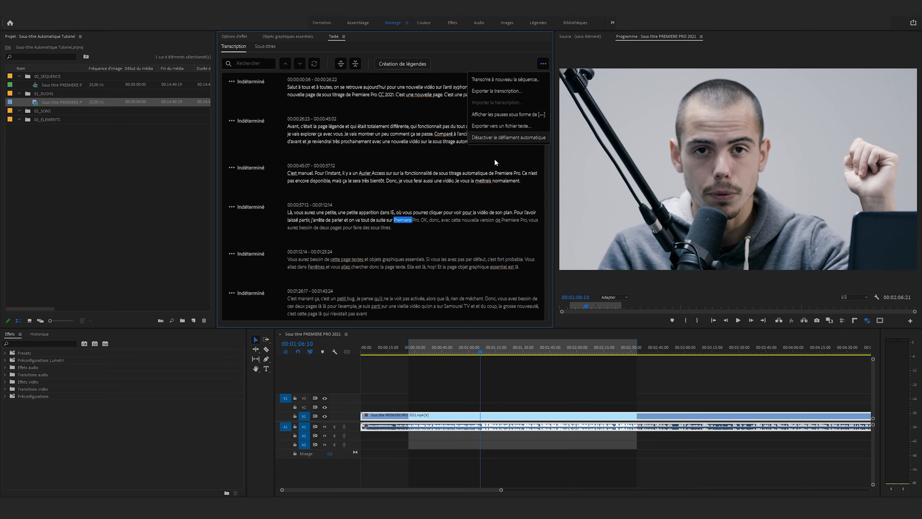
click(498, 126)
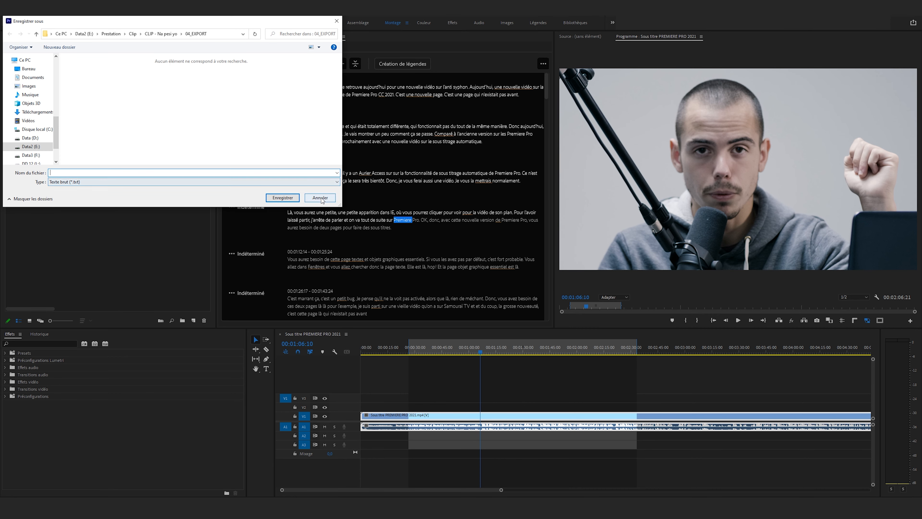
click(333, 199)
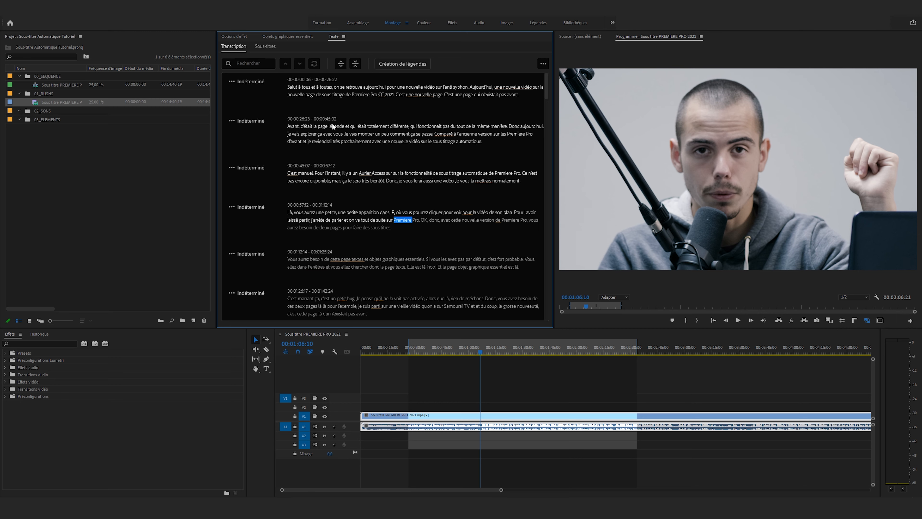
Step: Skim the transcript and jump the playhead to the word "suite" in the fourth segment
scroll(381, 165, down, 15)
scroll(379, 222, up, 15)
click(381, 218)
scroll(381, 217, down, 1)
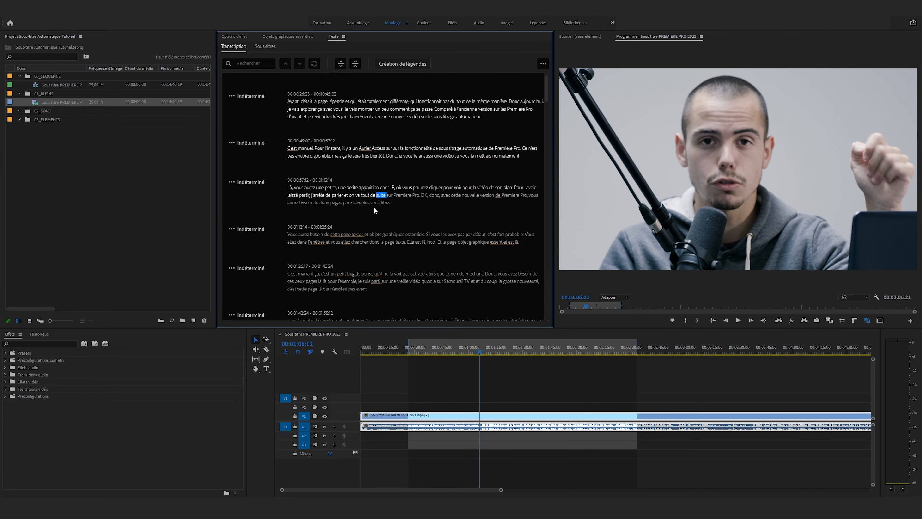
scroll(379, 197, up, 1)
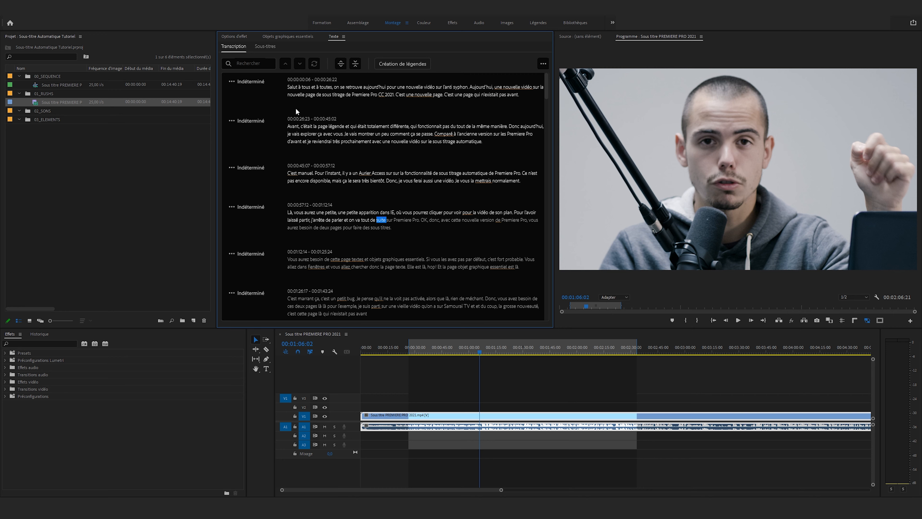
Step: Start creating captions from the sequence transcript with the Sous-titre par défaut preset, Sous-titre format and style Aucun
click(424, 66)
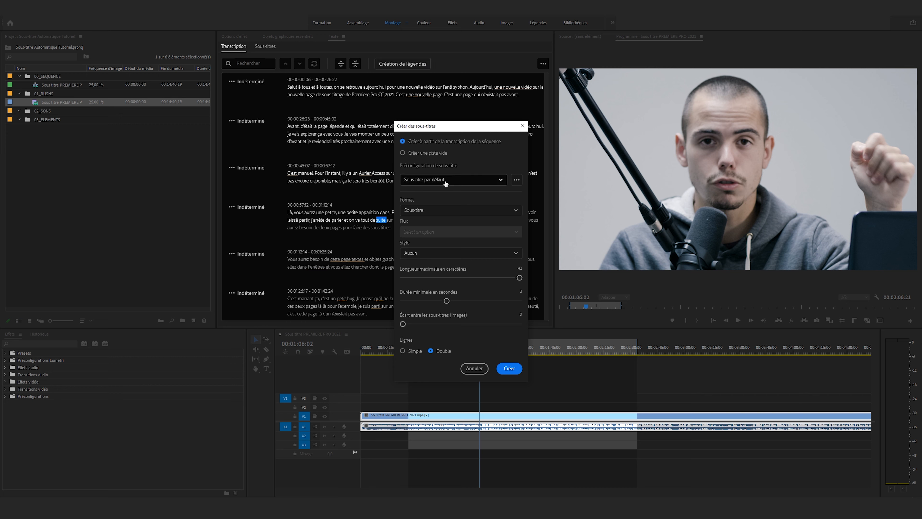
click(497, 182)
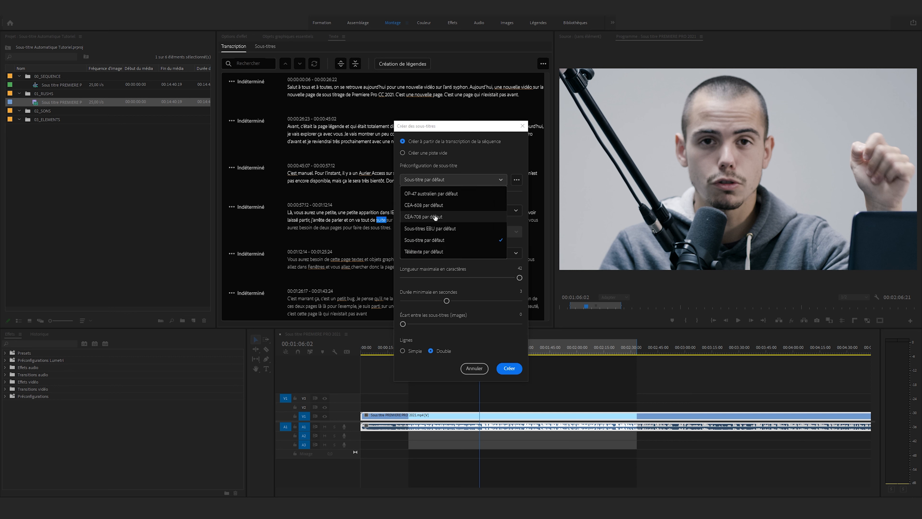
click(439, 243)
click(461, 211)
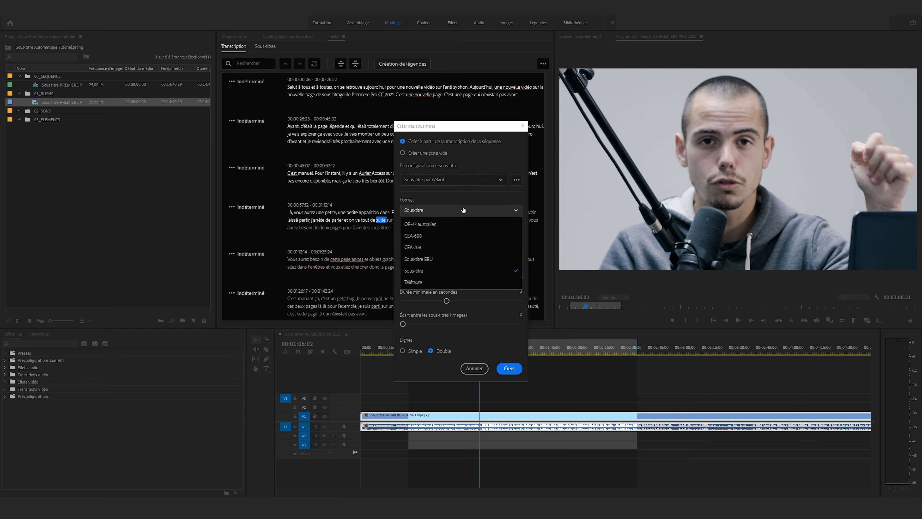
click(458, 223)
click(451, 254)
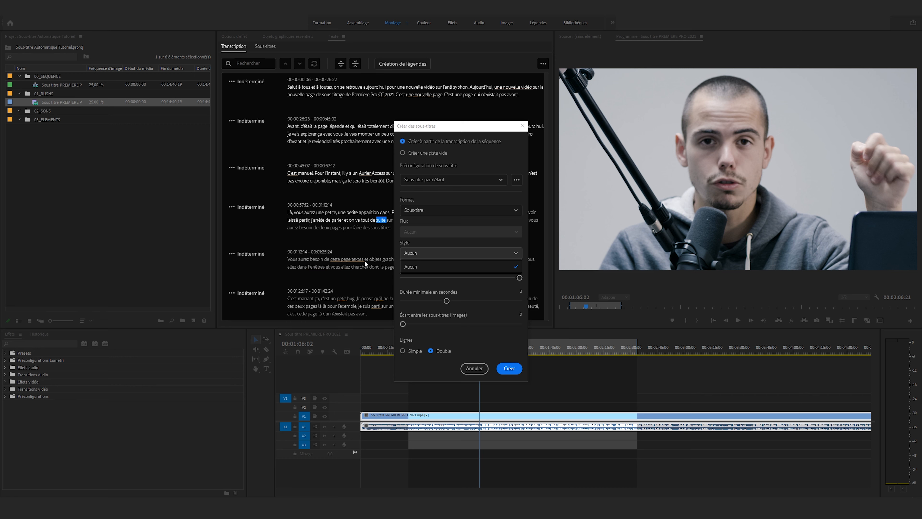
click(428, 262)
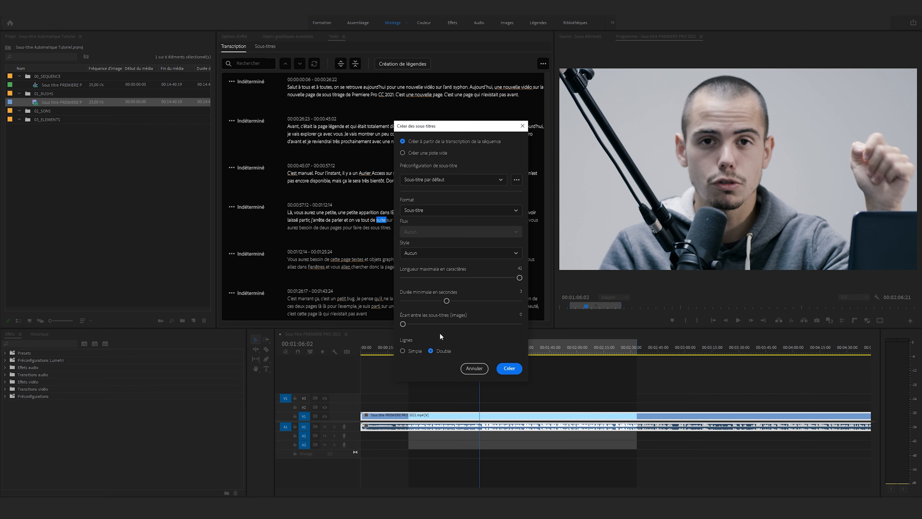
Step: Try a larger gap between subtitles and return the gap to 0 frames
mouse_move(402, 323)
mouse_down()
mouse_move(521, 324)
mouse_move(402, 324)
mouse_move(519, 324)
mouse_move(412, 322)
mouse_up()
click(425, 323)
drag(426, 323, 393, 301)
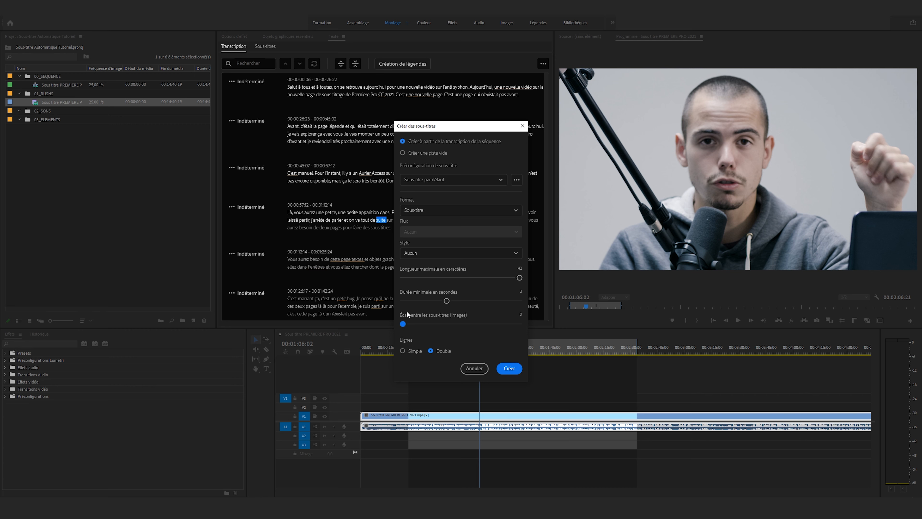